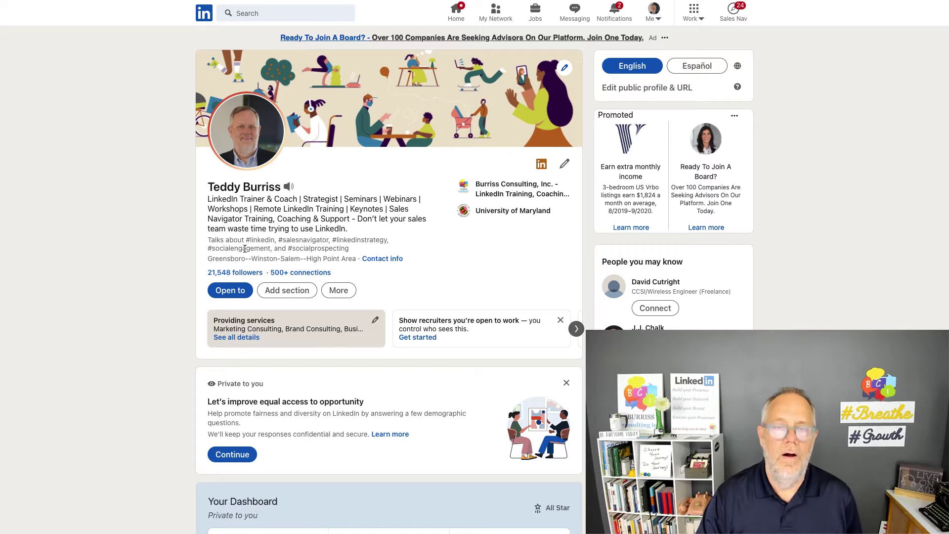
scroll(242, 256, down, 2)
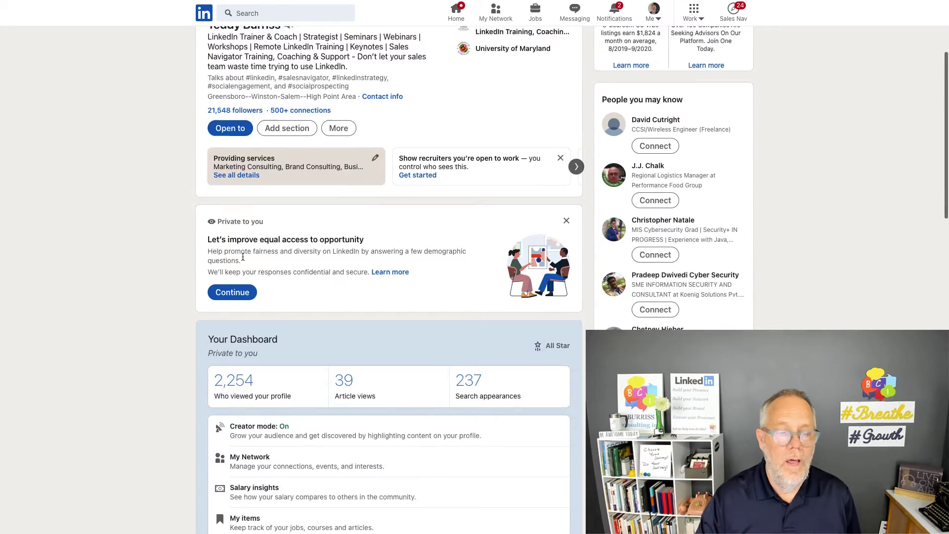
scroll(242, 256, down, 3)
scroll(243, 255, down, 1)
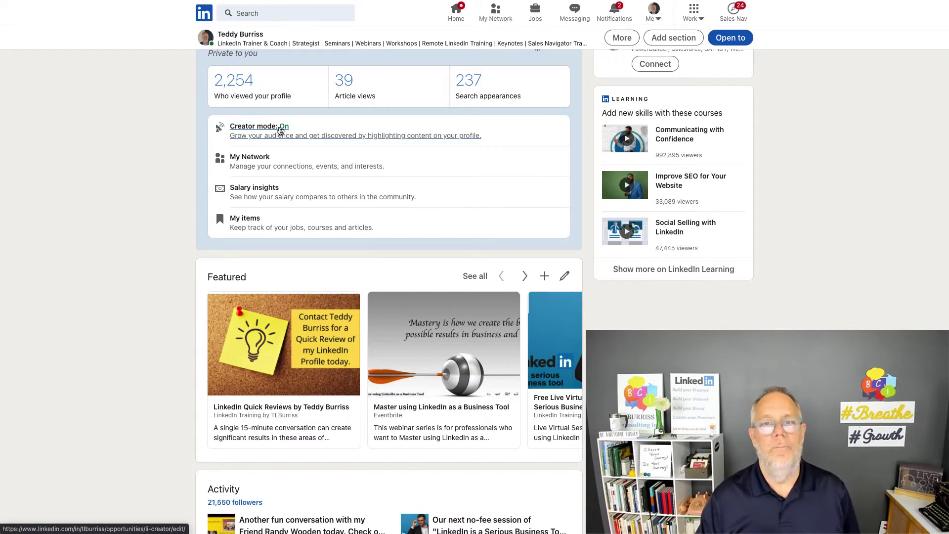
scroll(280, 131, up, 4)
scroll(281, 131, up, 2)
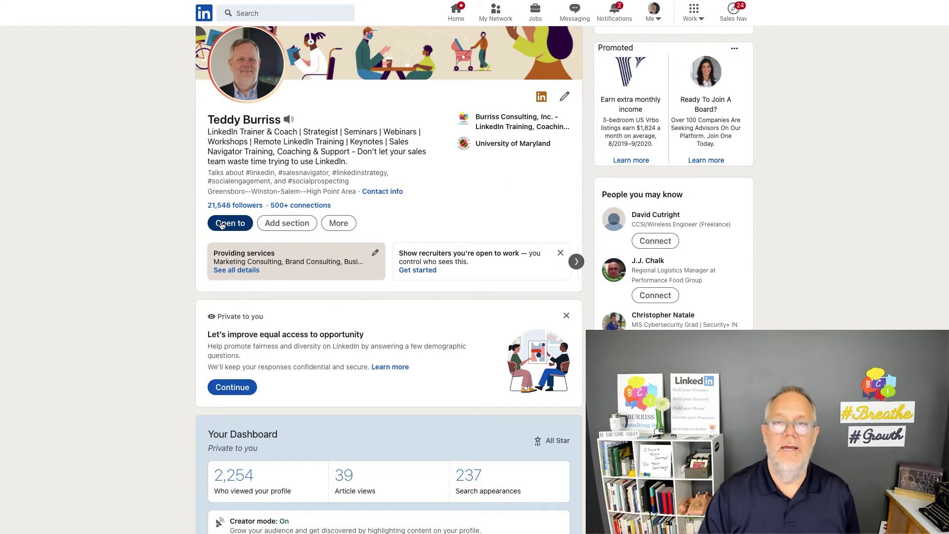
scroll(204, 229, up, 1)
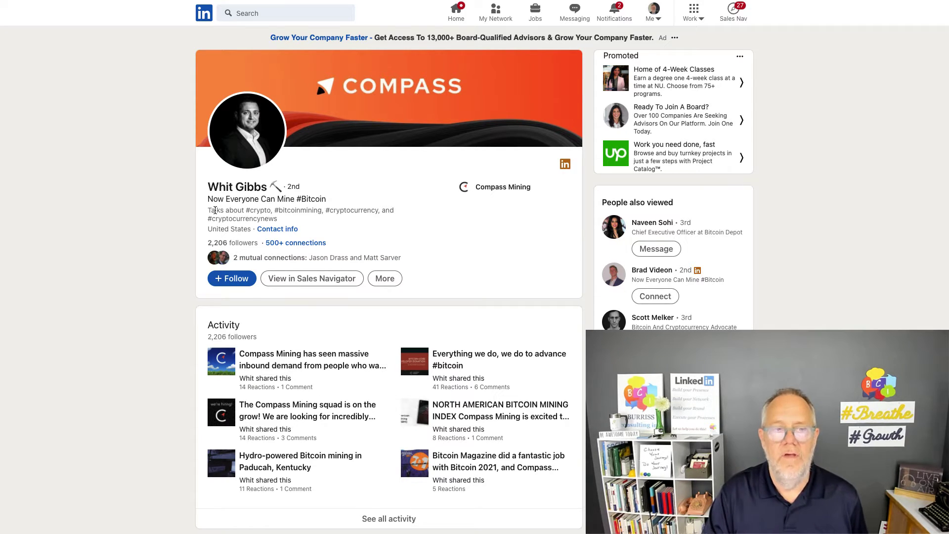
Highlight the Compass Mining member's 'Talks about' hashtags and the '2,206 followers' count.
drag(215, 210, 278, 220)
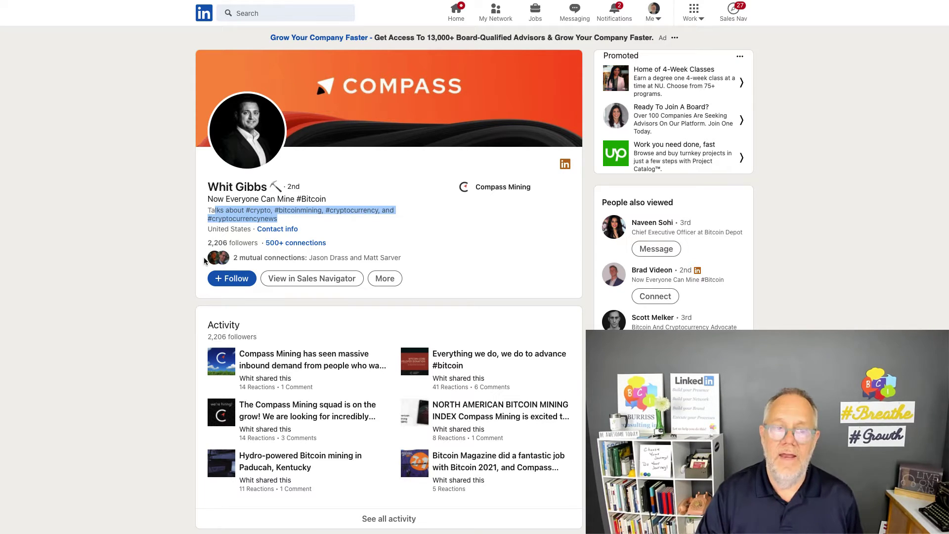
drag(209, 247, 254, 243)
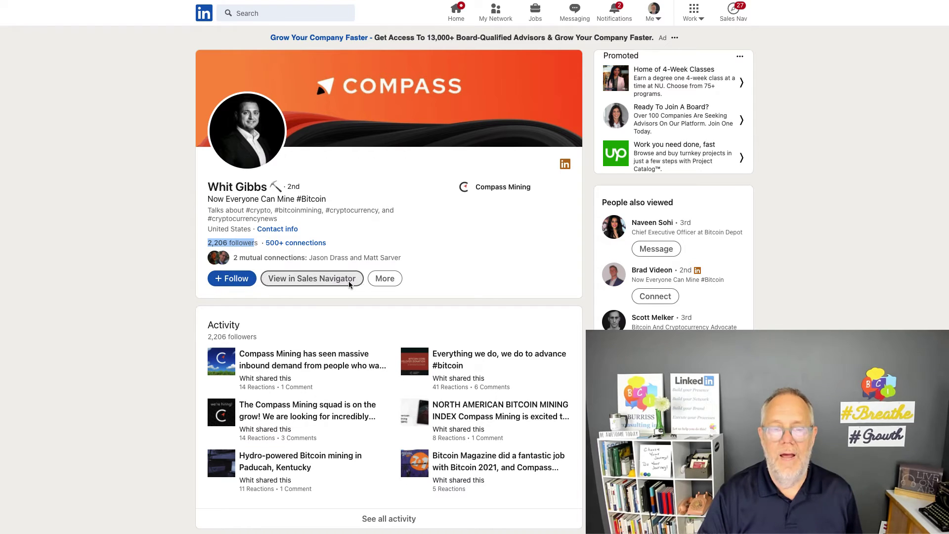
Show Connect under the member's More menu, then close the menu.
click(383, 280)
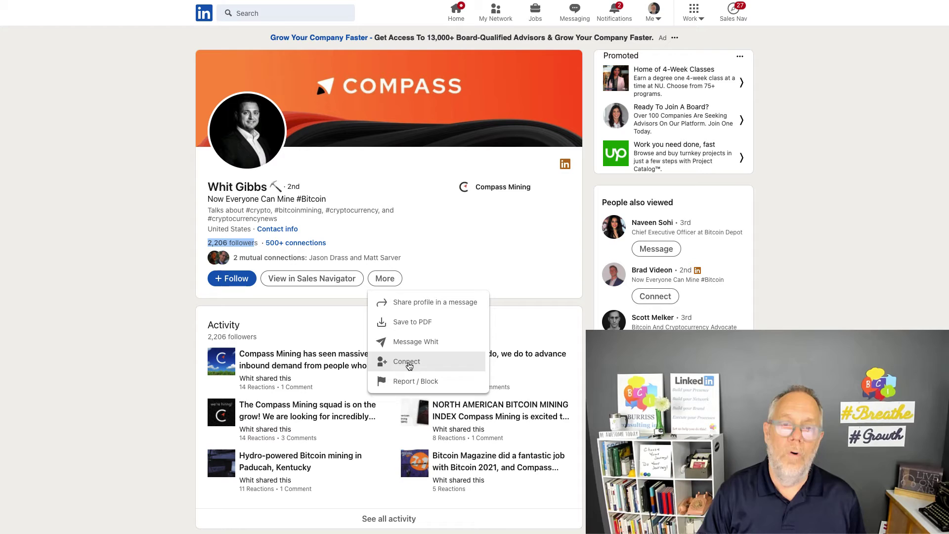
click(132, 39)
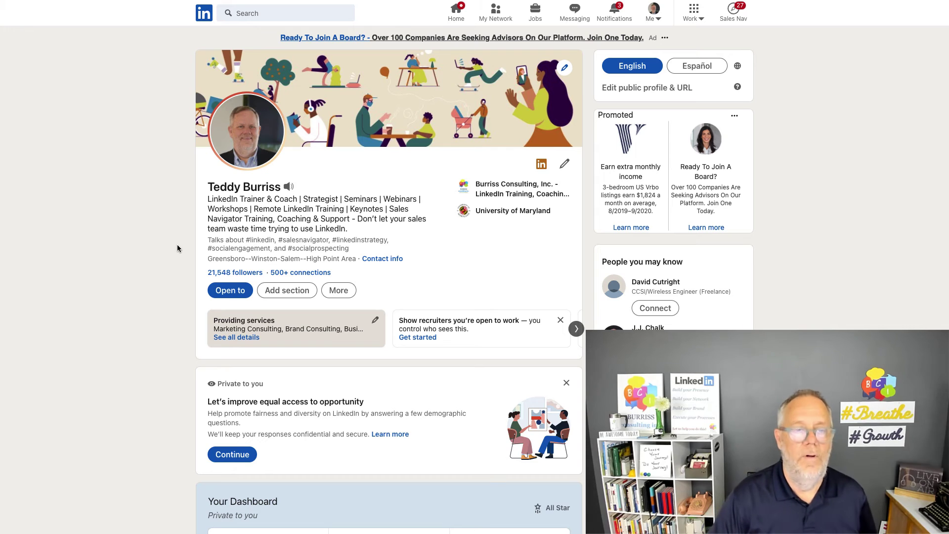
drag(210, 239, 327, 247)
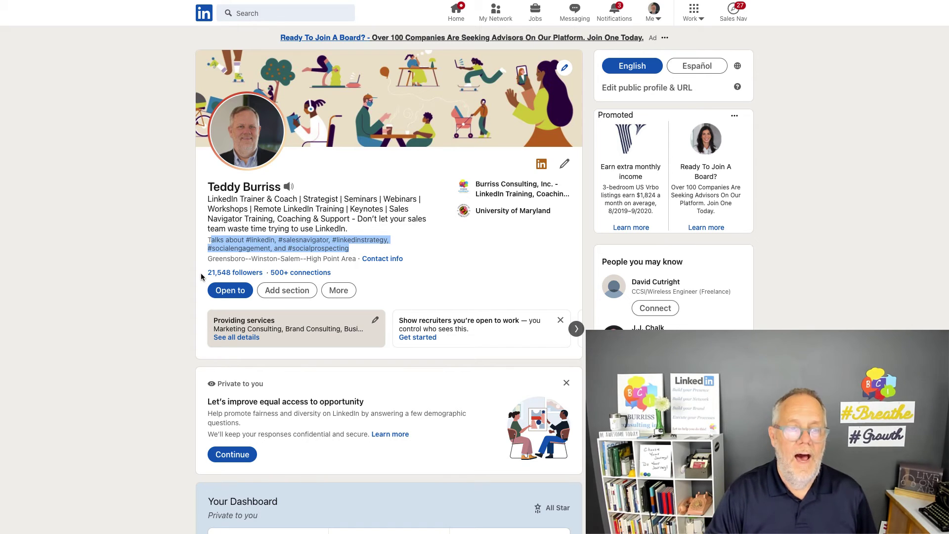
drag(201, 273, 263, 274)
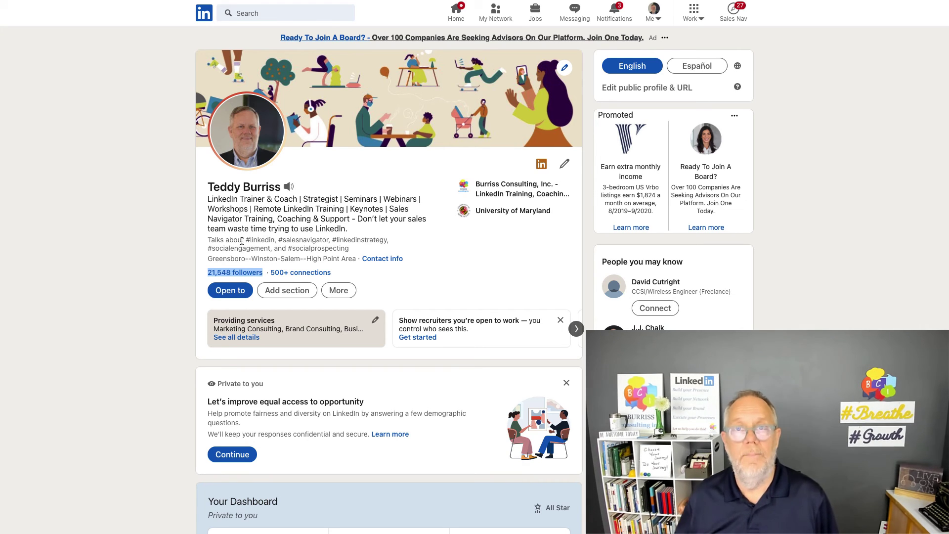
click(337, 294)
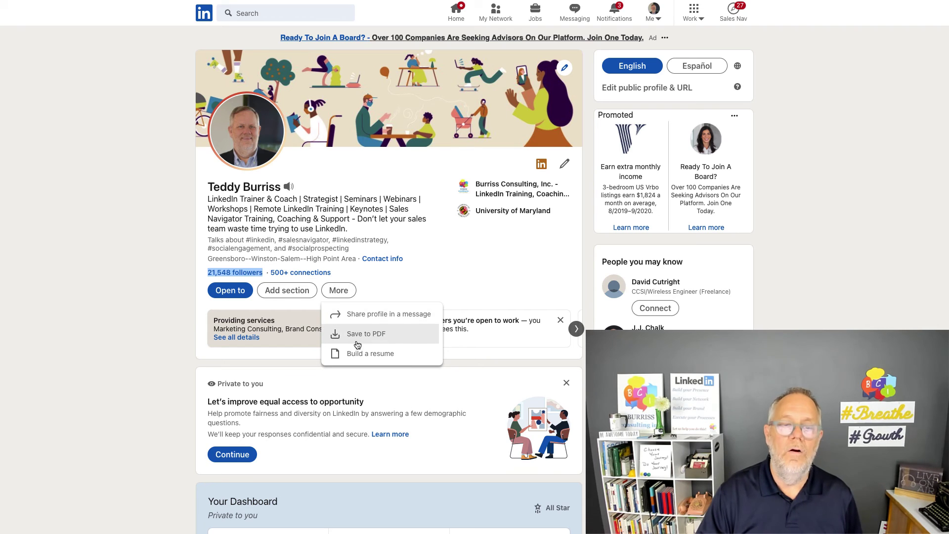
click(426, 261)
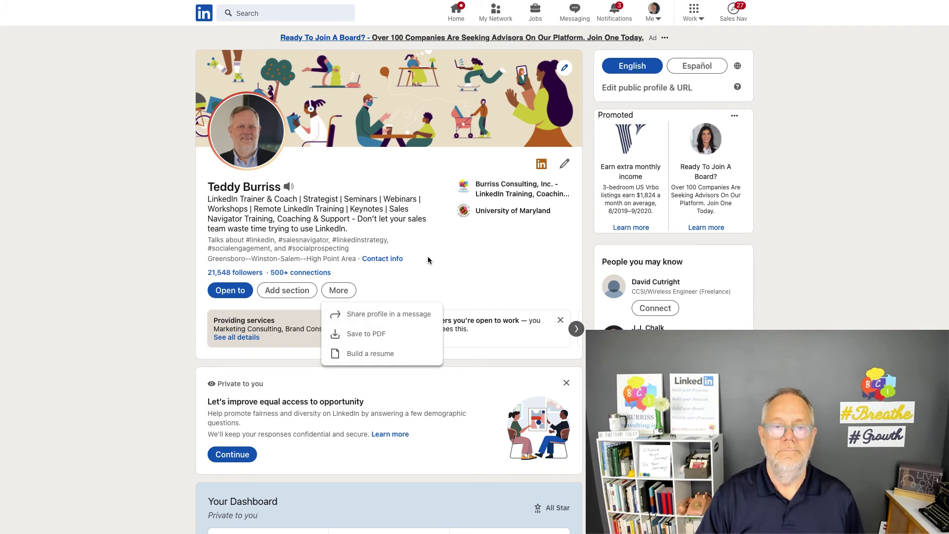